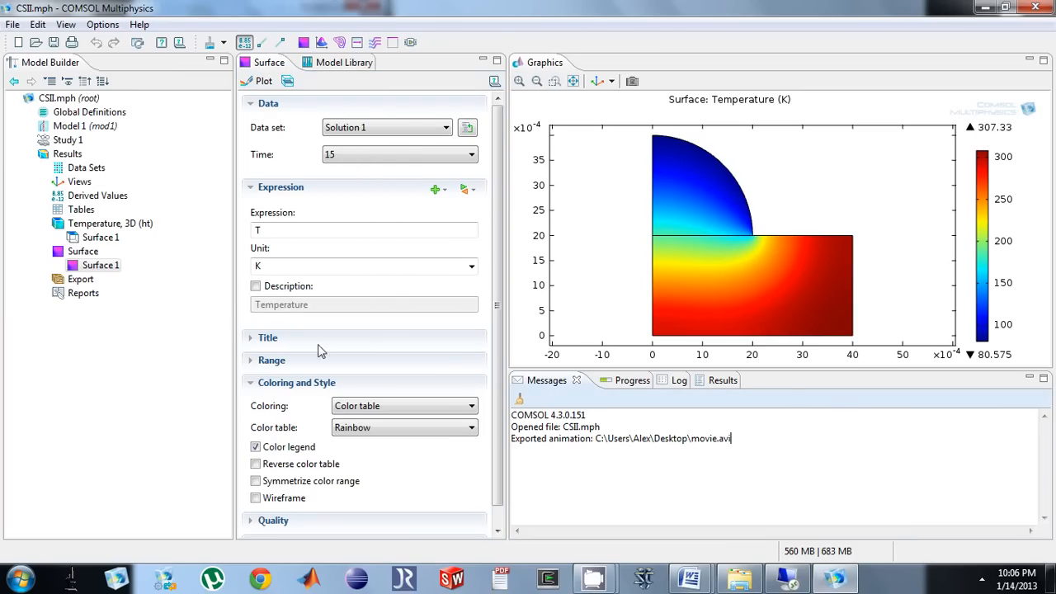
- Select the Surface 1 temperature plot under Results
click(101, 265)
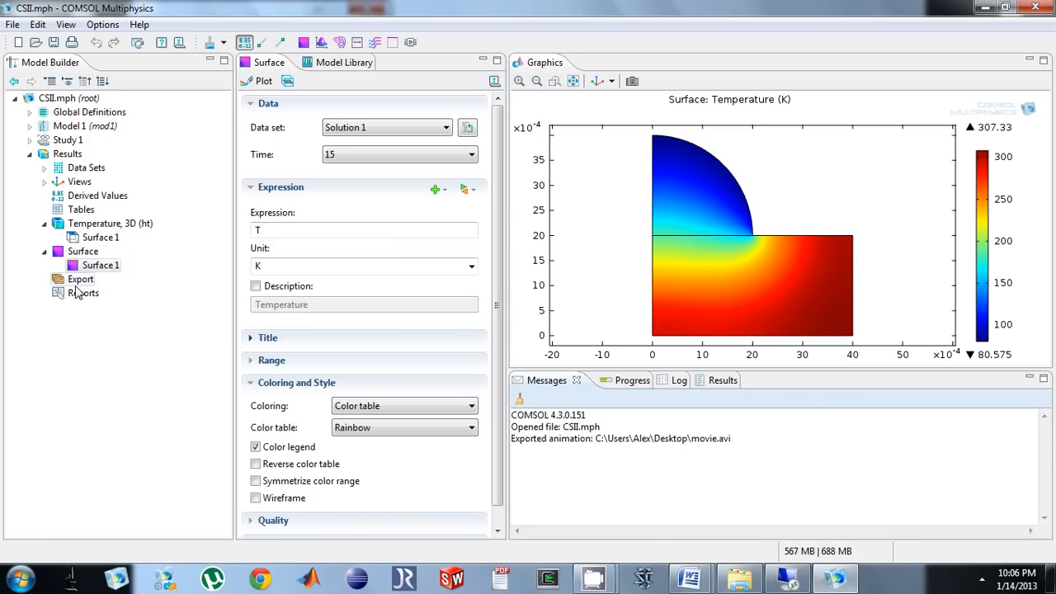
- Add an Animation export of the Surface plot in AVI format
right_click(75, 281)
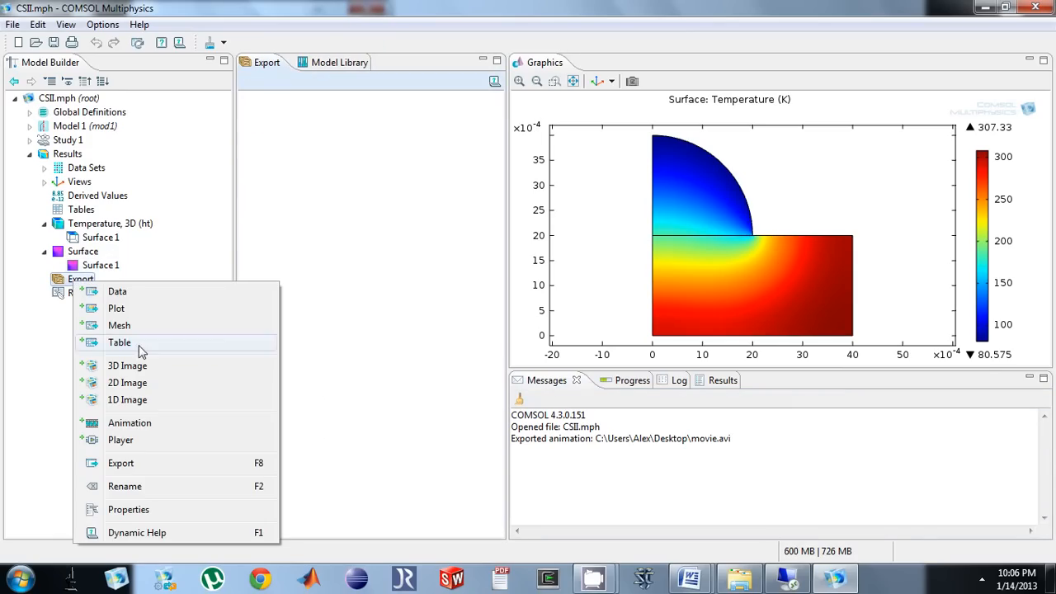
click(130, 422)
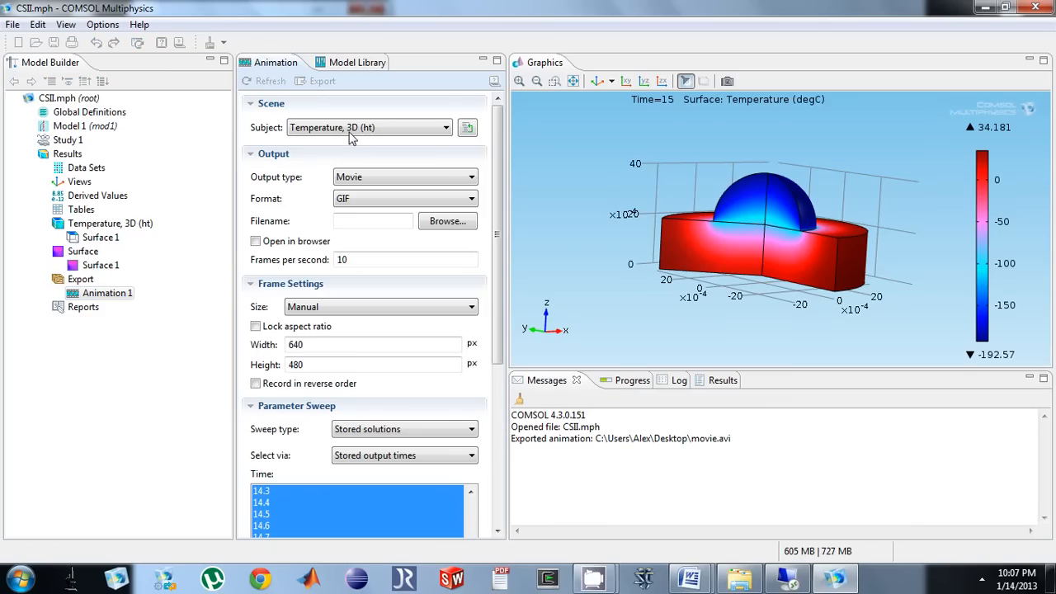
click(369, 127)
click(347, 165)
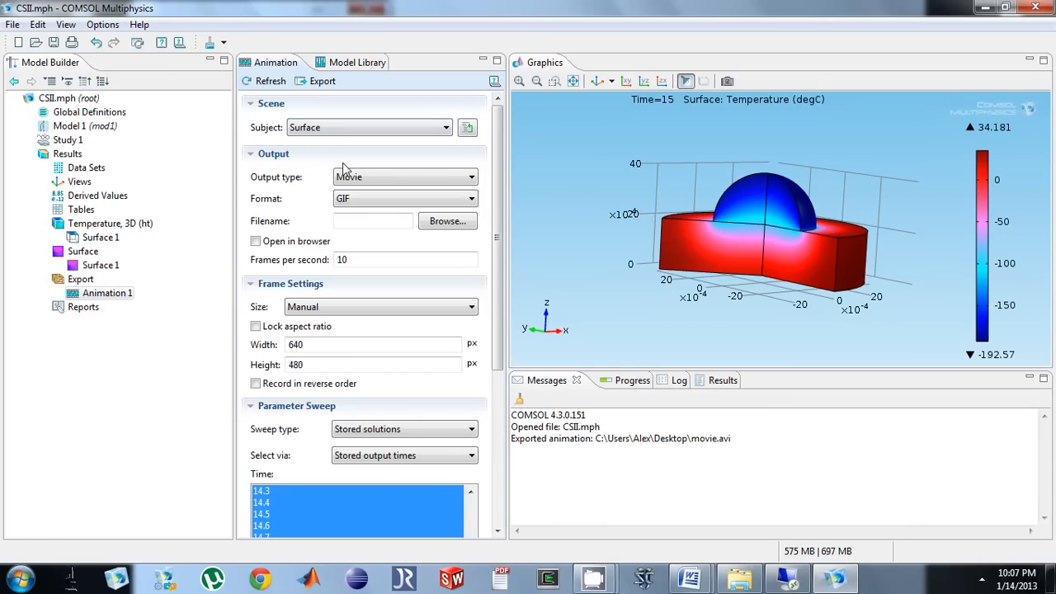
click(360, 198)
click(355, 233)
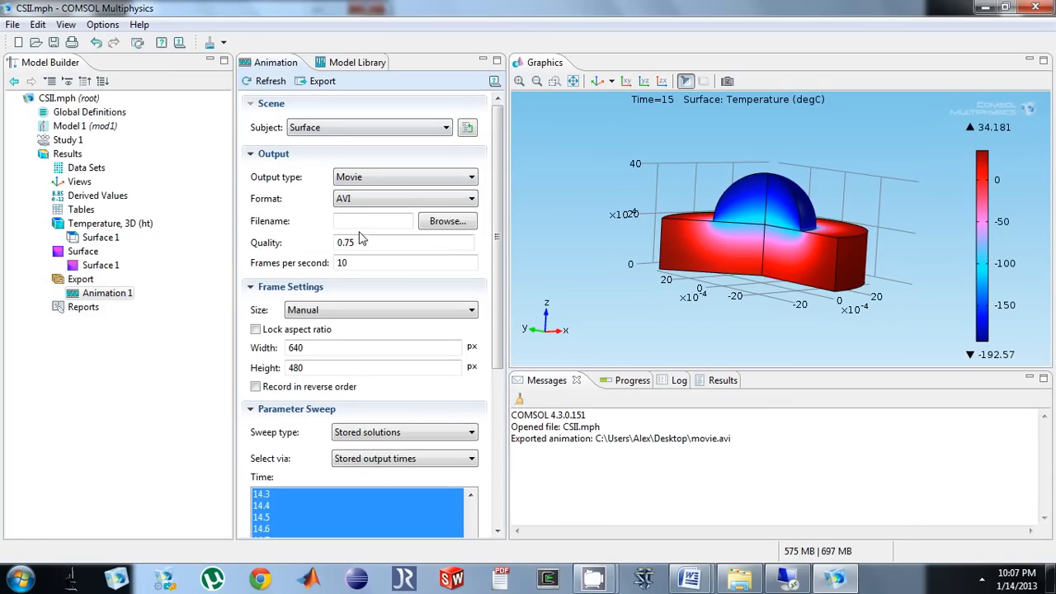
- Save the movie file to the desktop as movie.avi
click(447, 220)
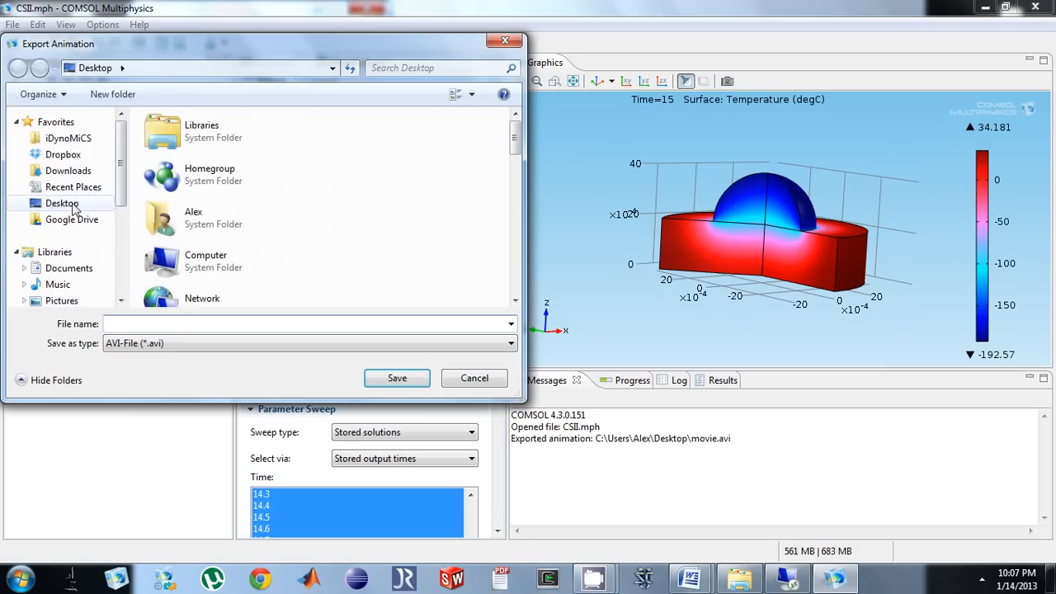
text(movie)
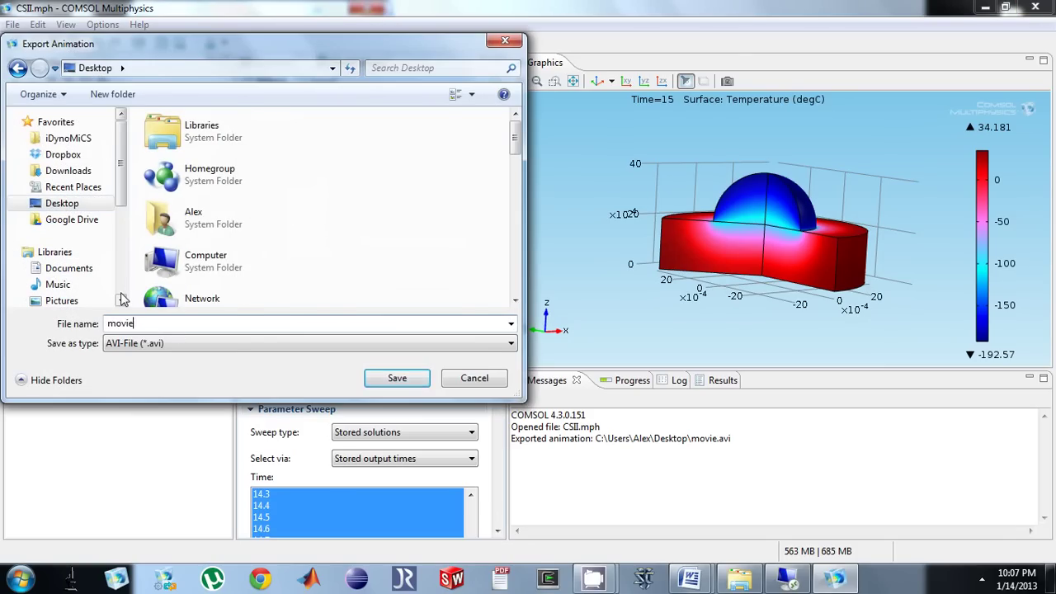
key(Return)
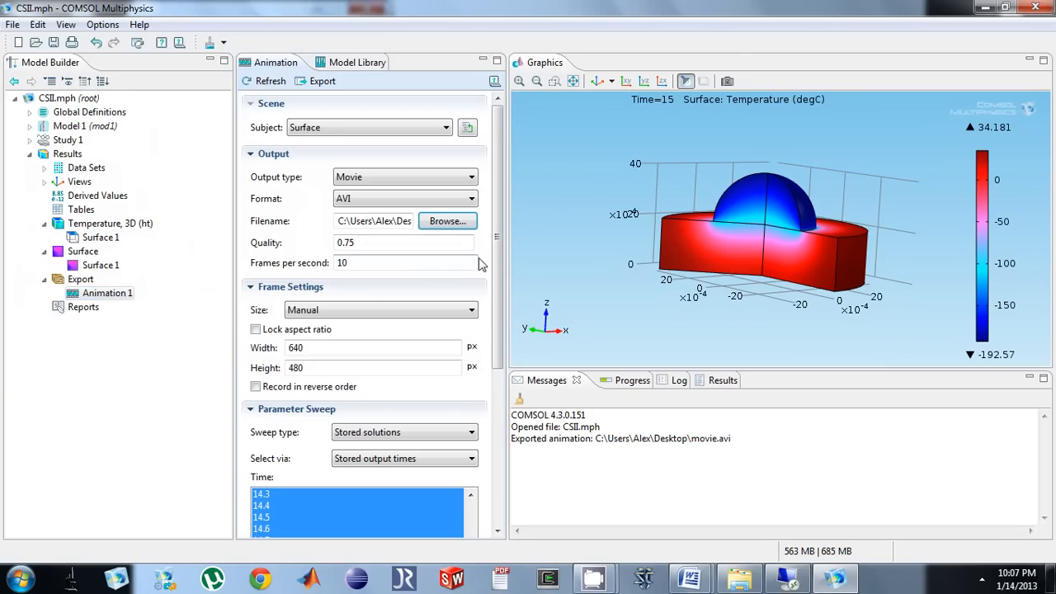
scroll(413, 272, down, 5)
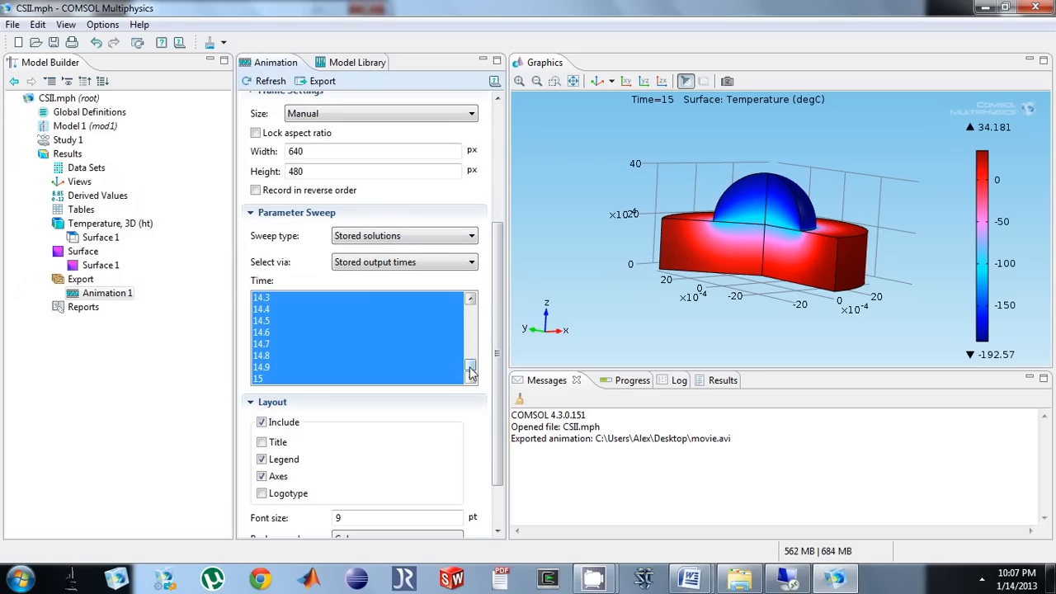
scroll(411, 330, up, 10)
- Restrict the animation to output times 0, 0.3, 0.6 and 15
click(297, 299)
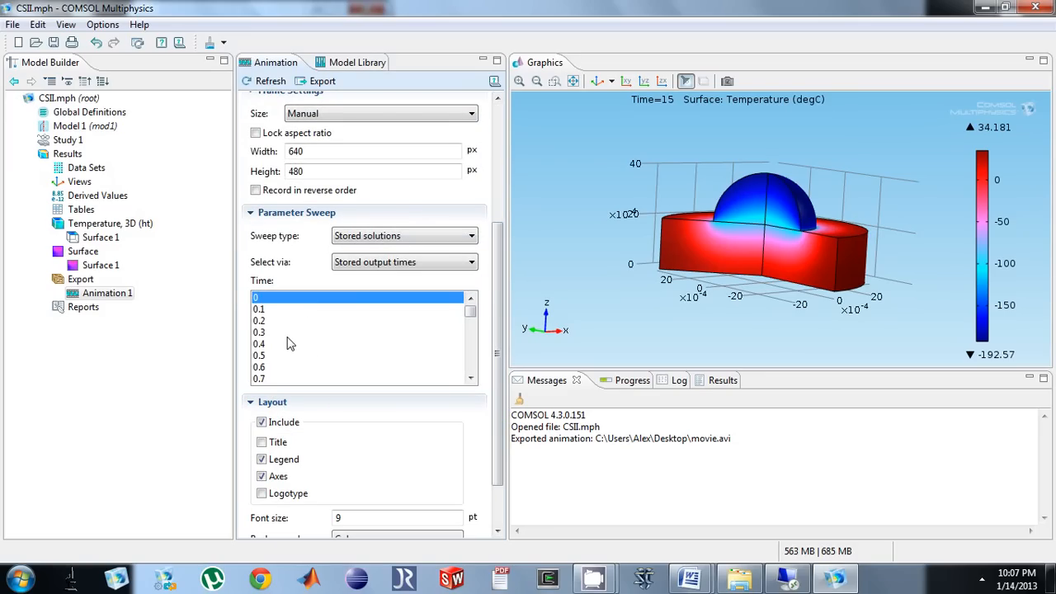
ctrl+click(288, 332)
ctrl+click(288, 367)
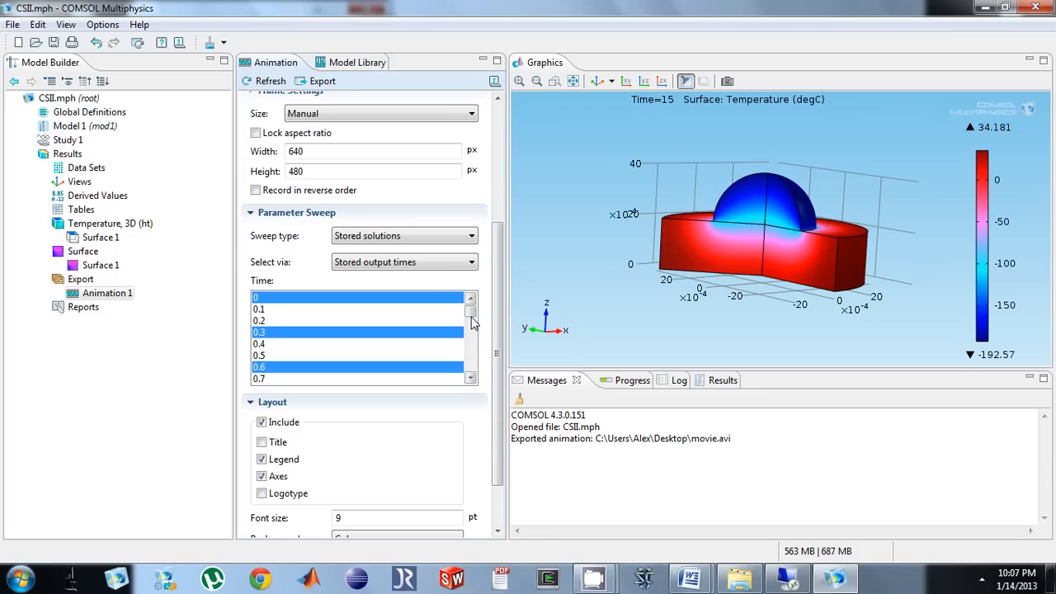
drag(470, 311, 471, 367)
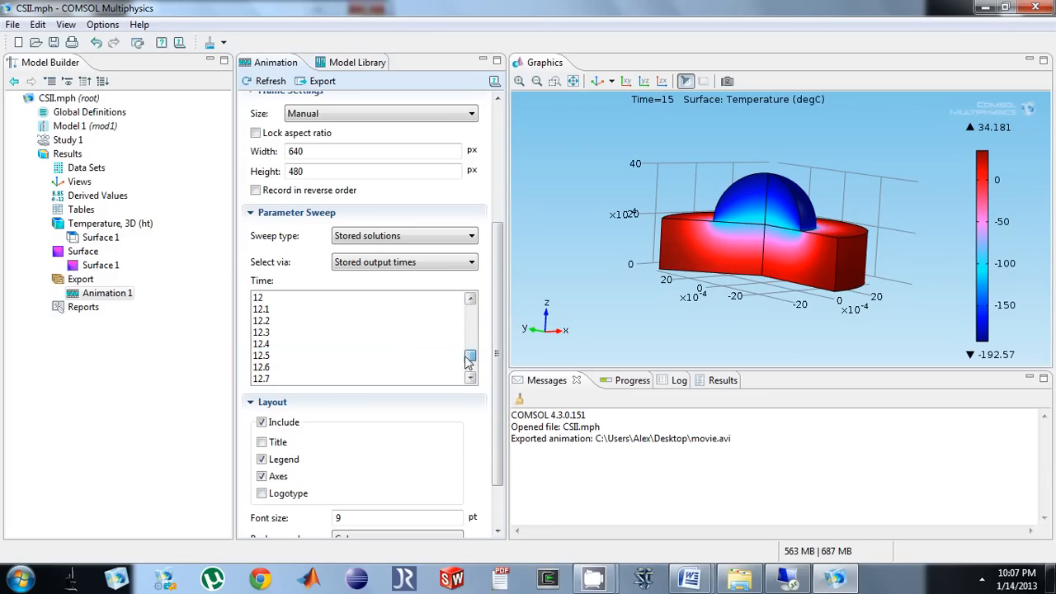
ctrl+click(379, 378)
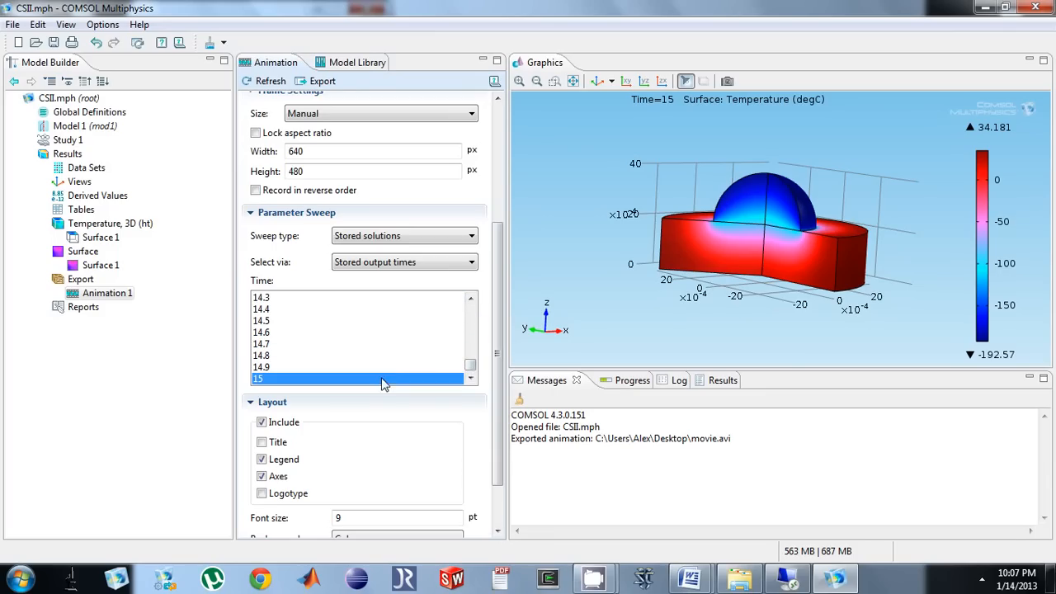
- Export movie.avi to the desktop and minimize COMSOL
click(322, 80)
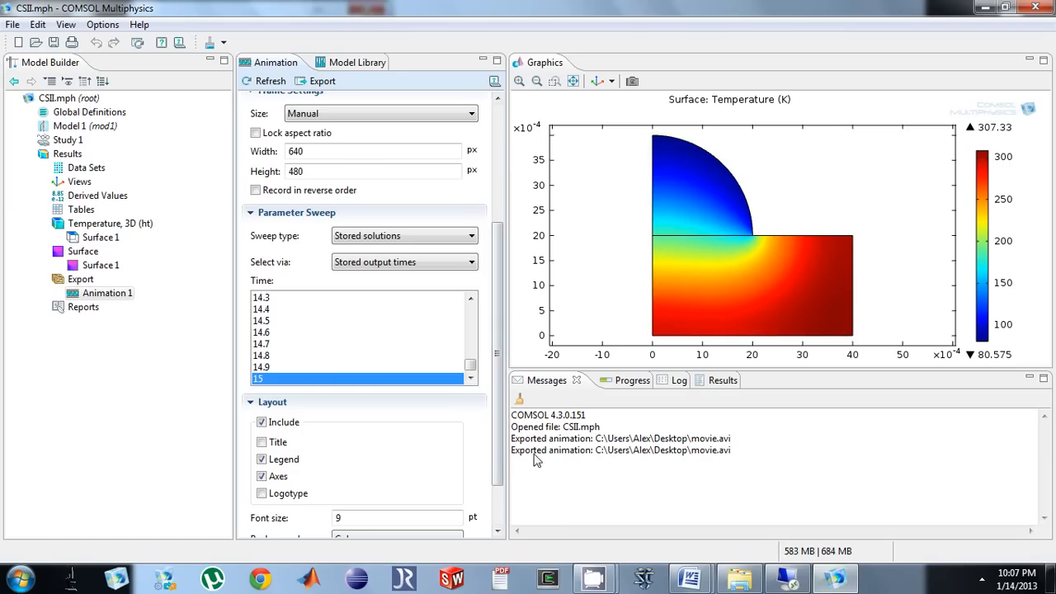
click(982, 10)
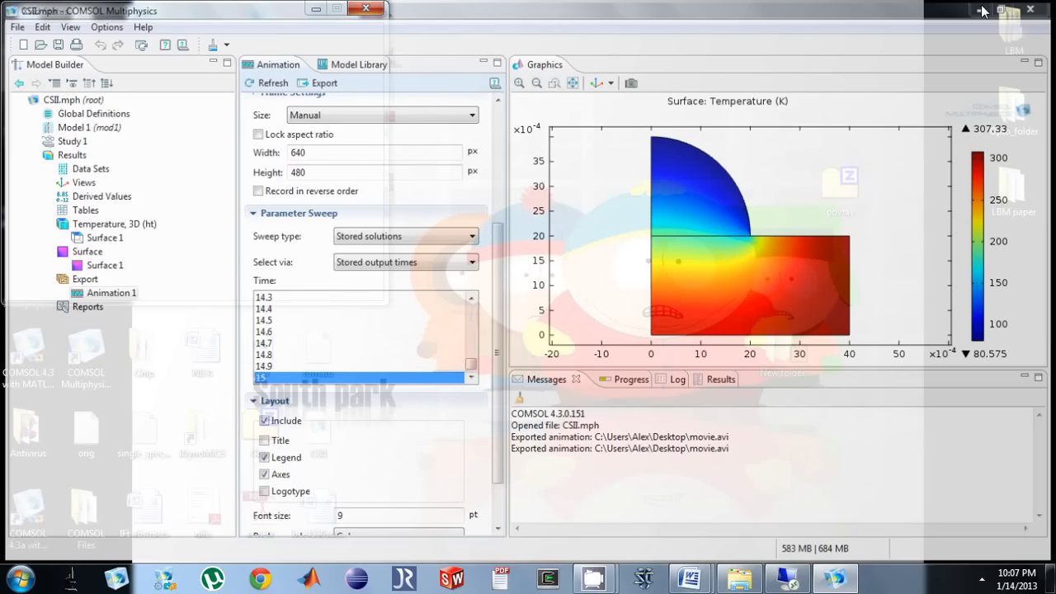
- Play movie.avi from the desktop in Windows Media Player
double_click(375, 189)
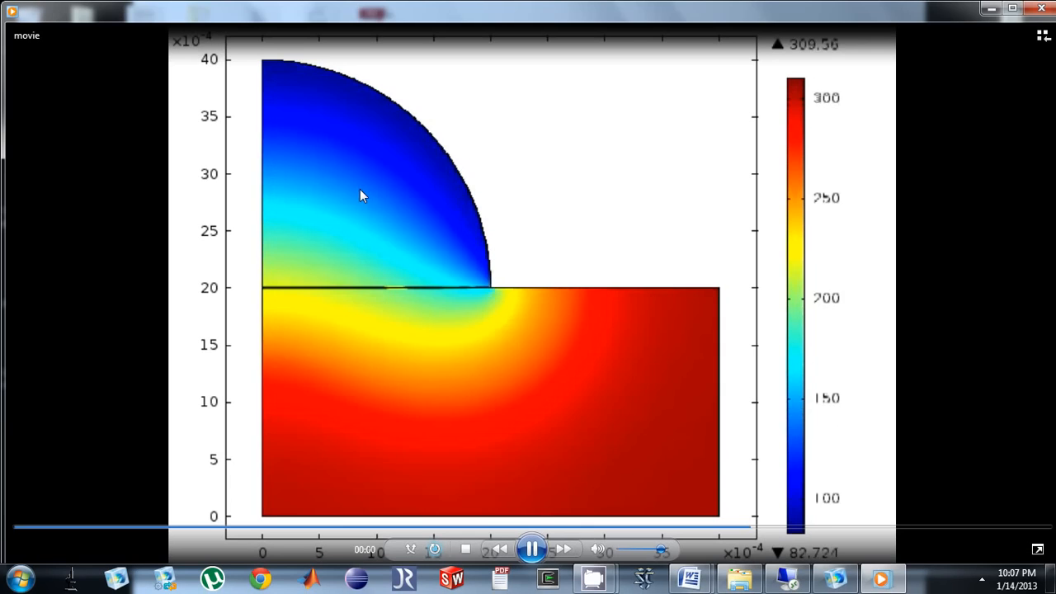
click(981, 579)
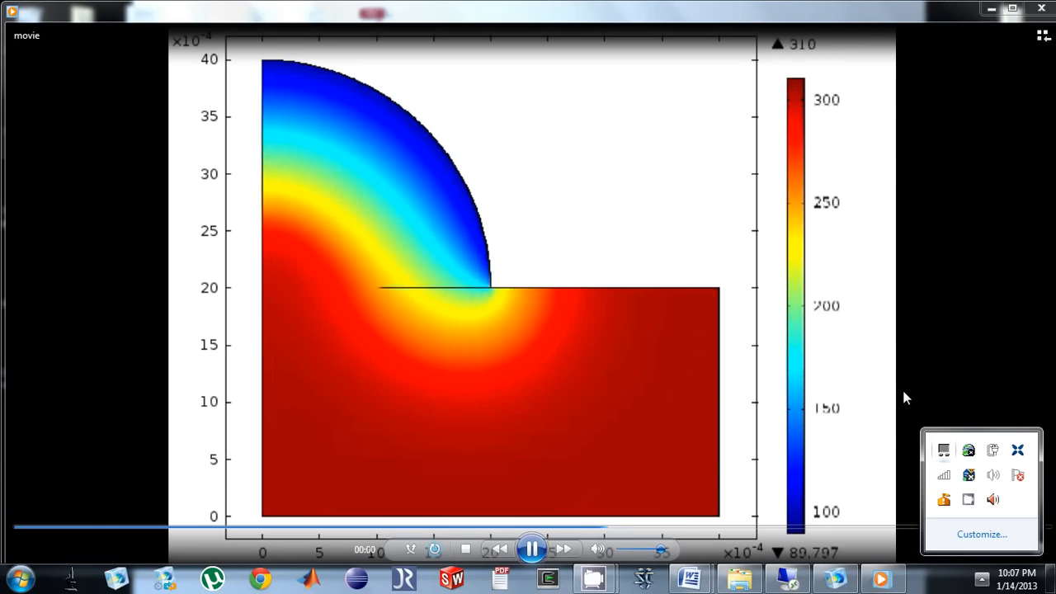